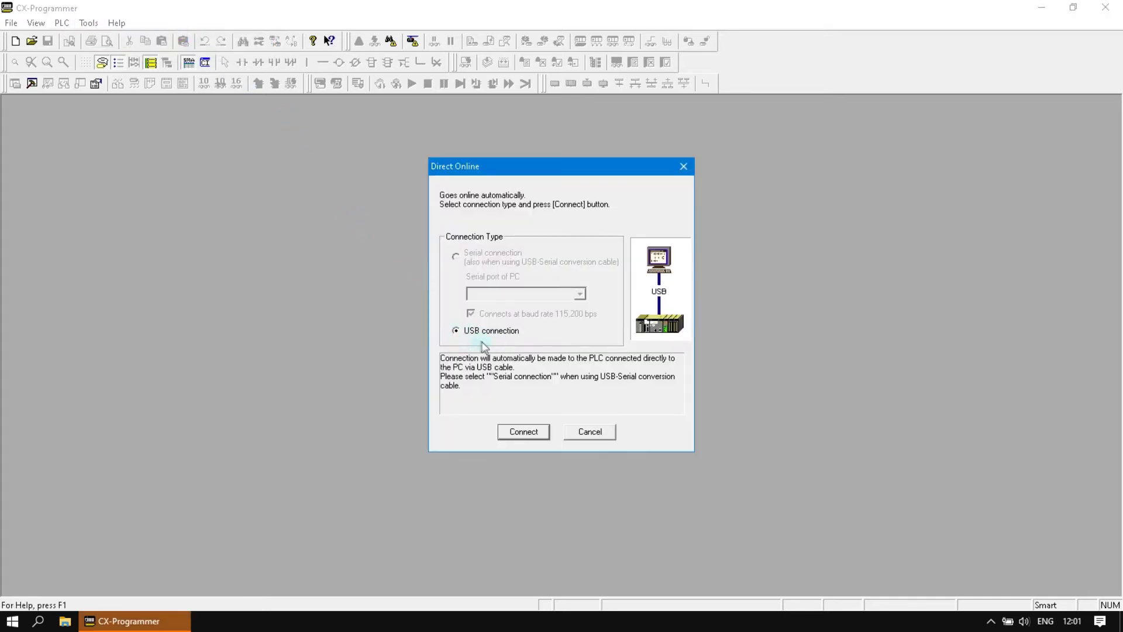
Try to go directly online with the PLC over the USB connection, accepting automatic program transfer without the IO table.
click(530, 434)
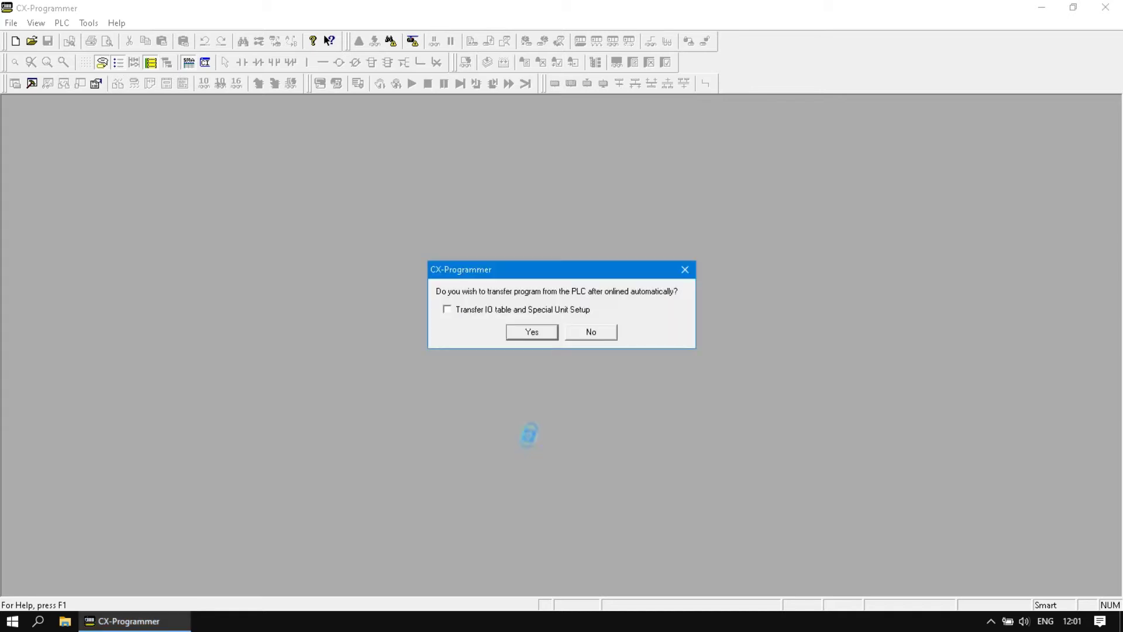
click(538, 331)
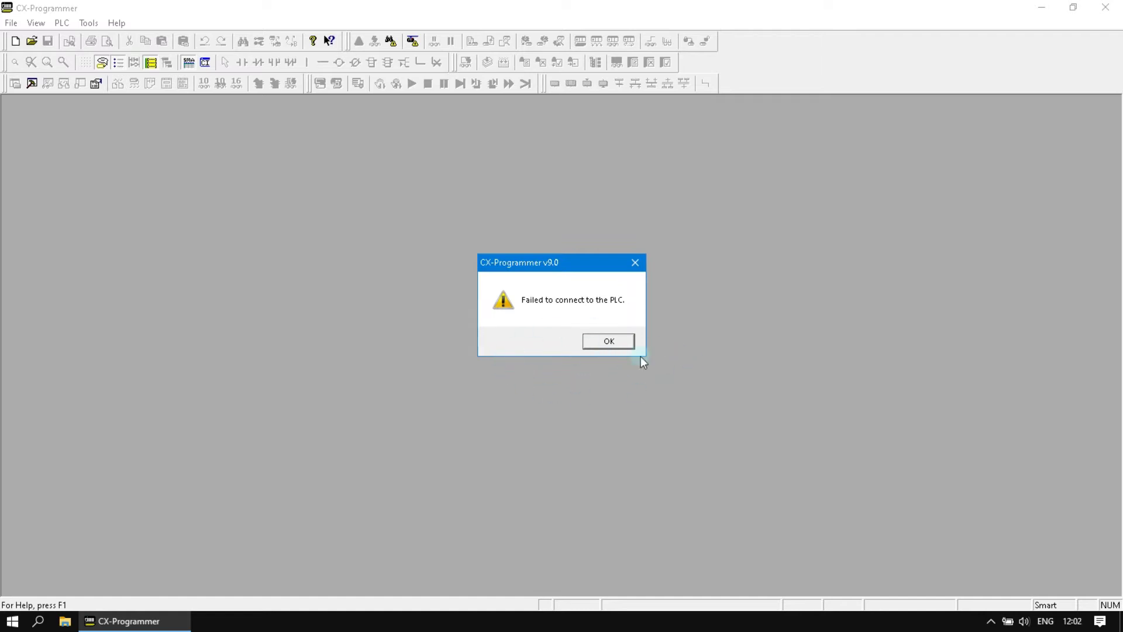
click(609, 343)
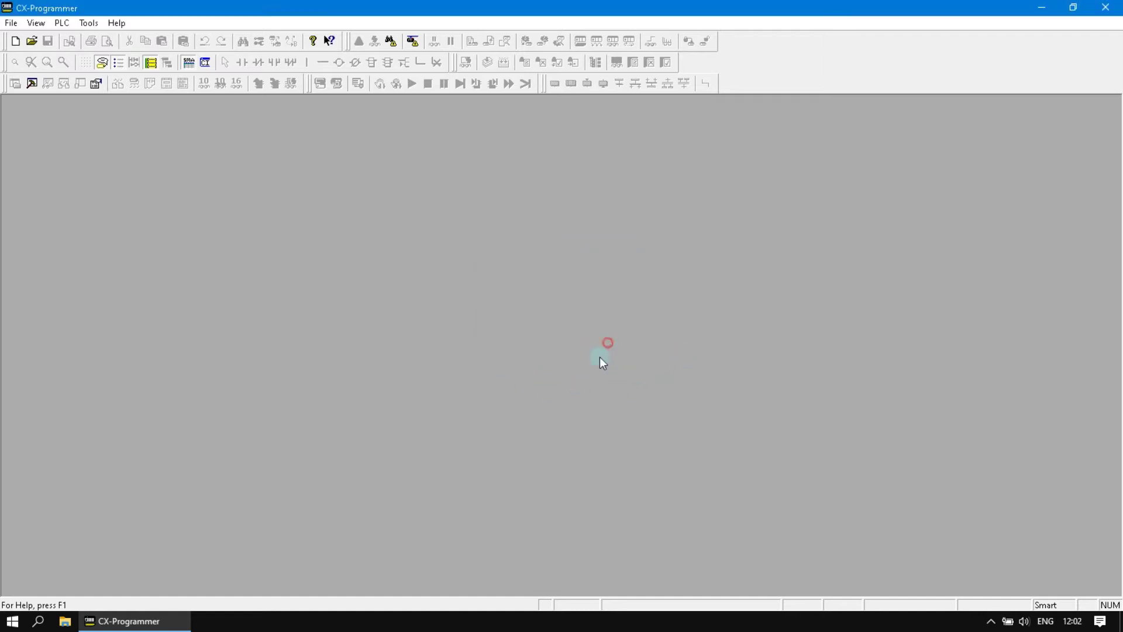
Check the connection types offered for going directly online with the PLC, without connecting.
click(62, 25)
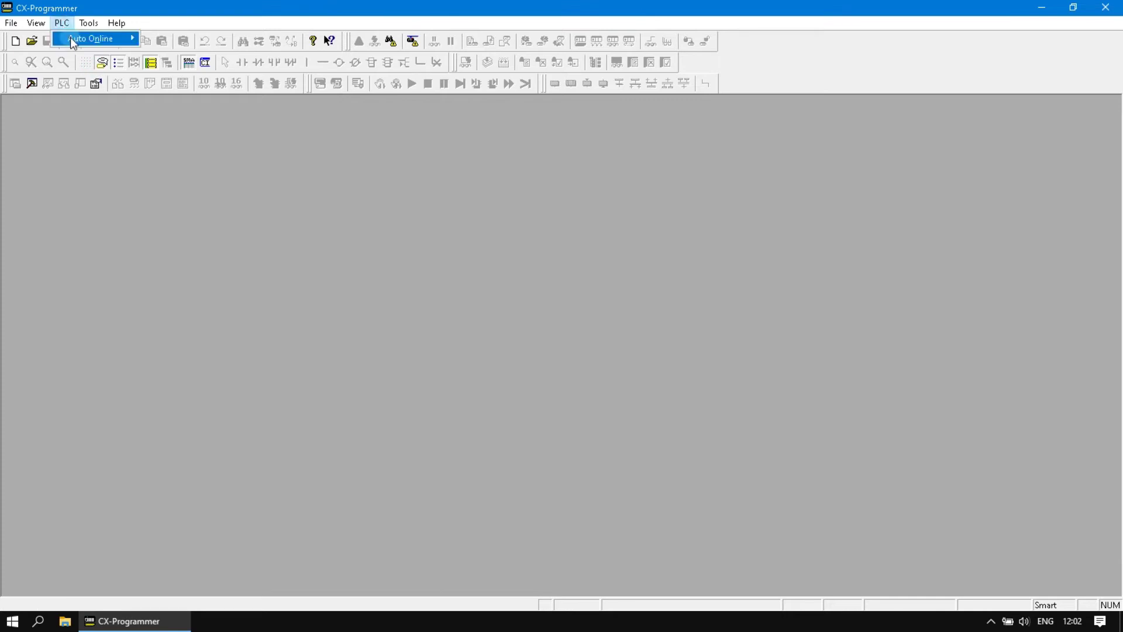
click(72, 38)
click(194, 40)
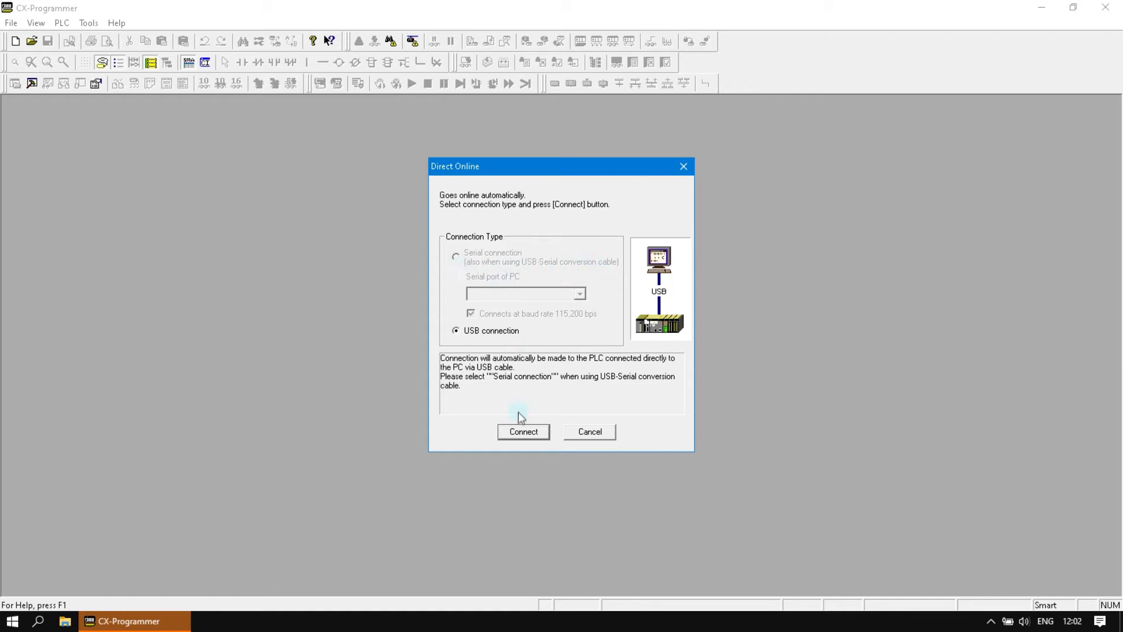
click(606, 436)
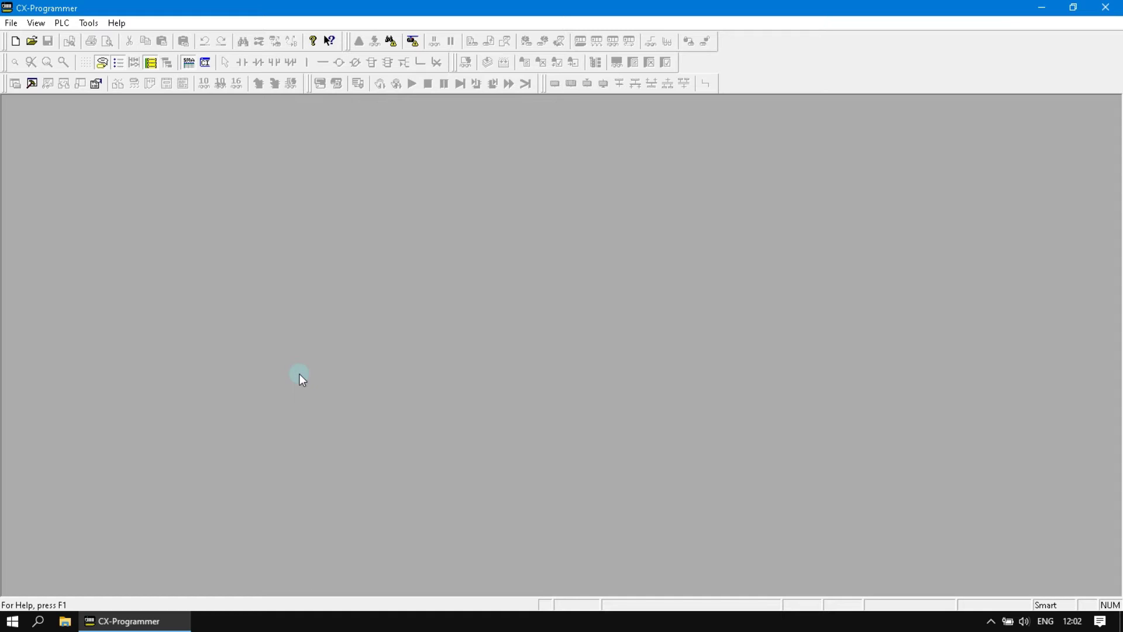
Switch to File Explorer and copy the archive "Omron Driver CS1W-CIF31 - WinXP_Vista_7_8_2" from D:\Software.
key(super+e)
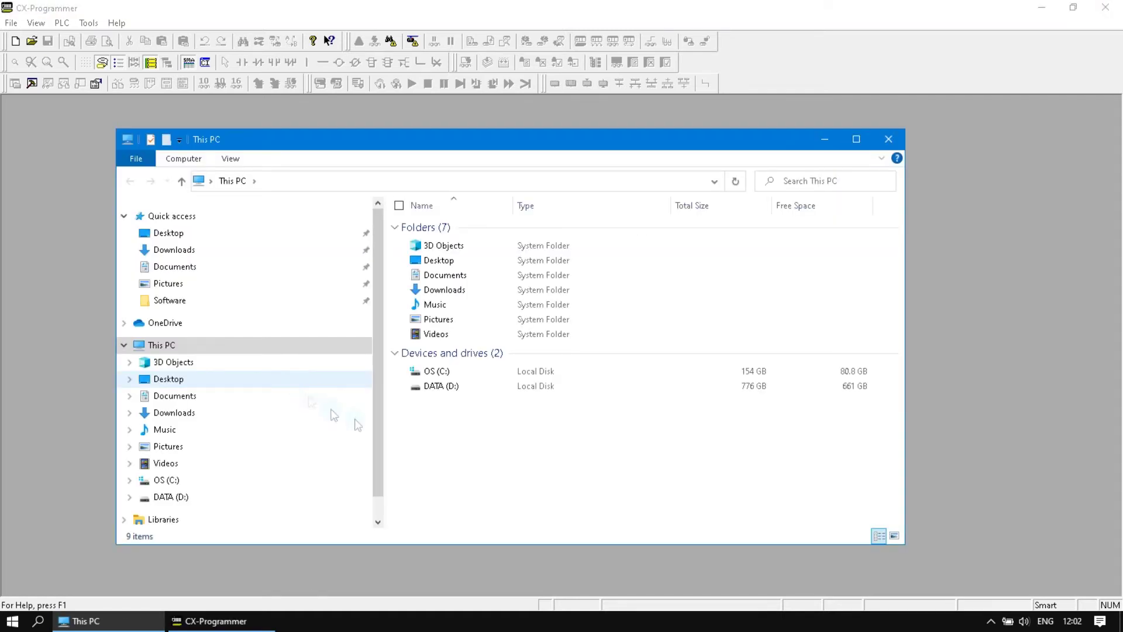
drag(499, 141, 471, 113)
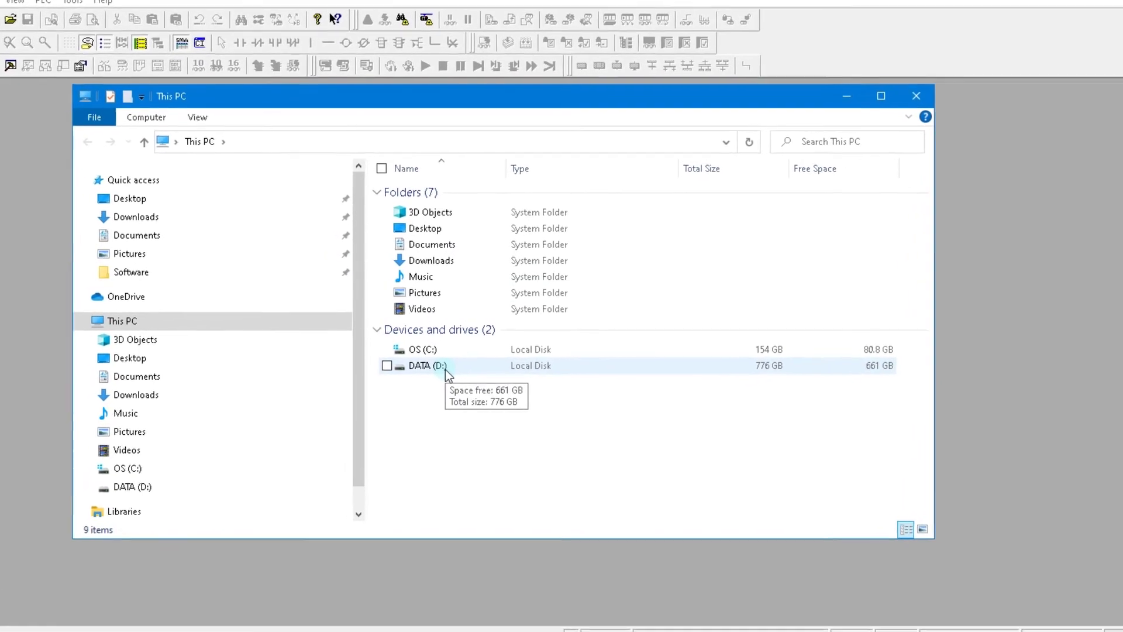
double_click(446, 367)
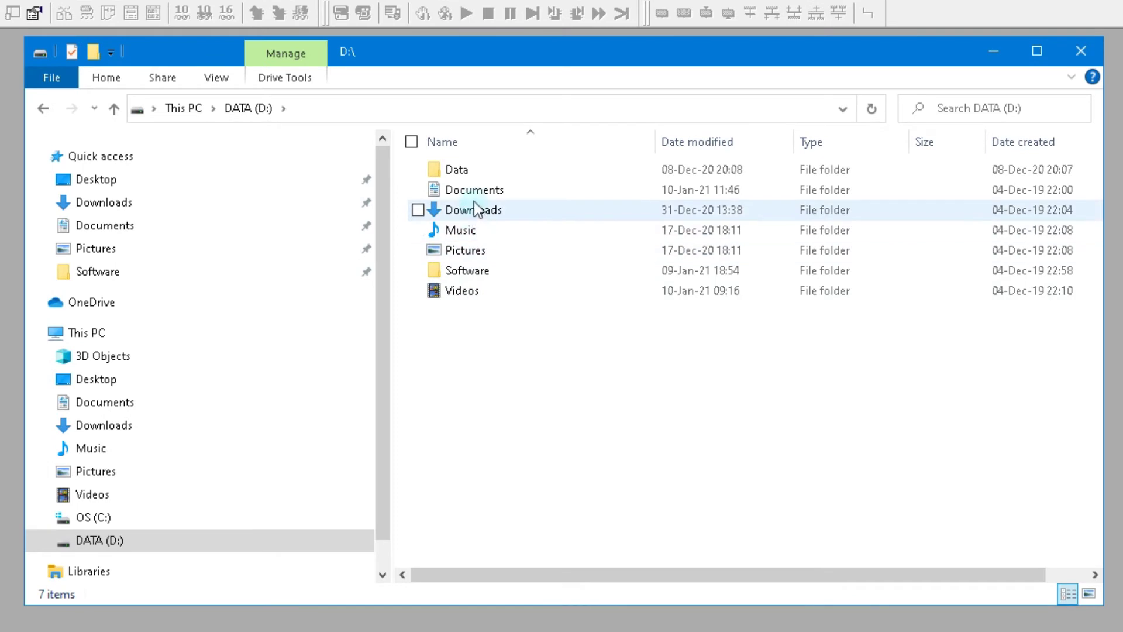
double_click(469, 269)
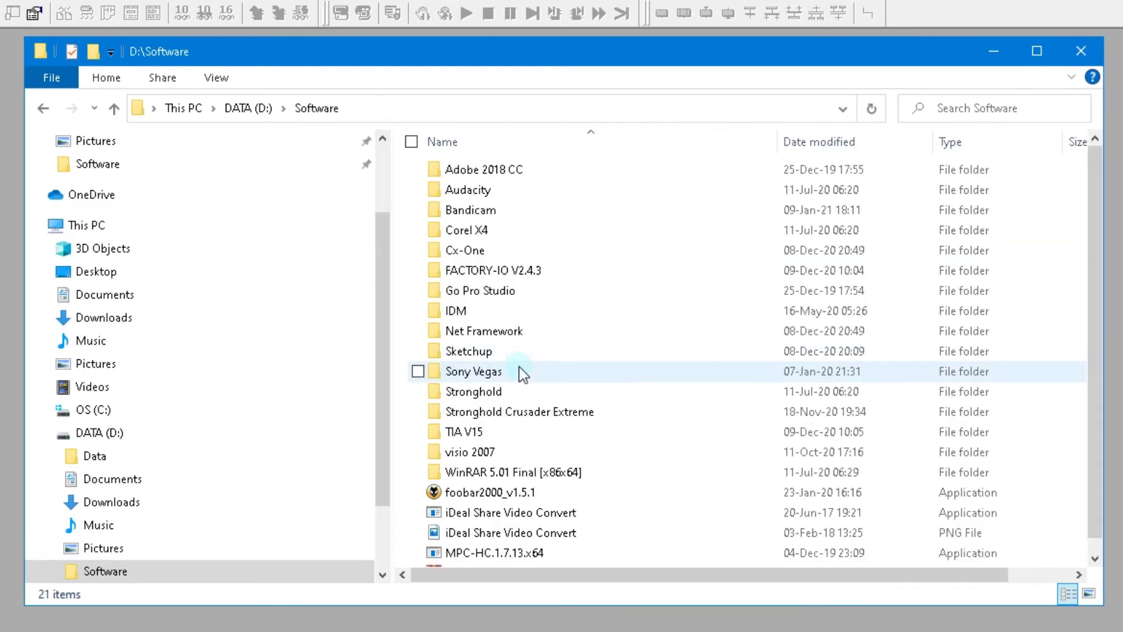
scroll(524, 410, down, 1)
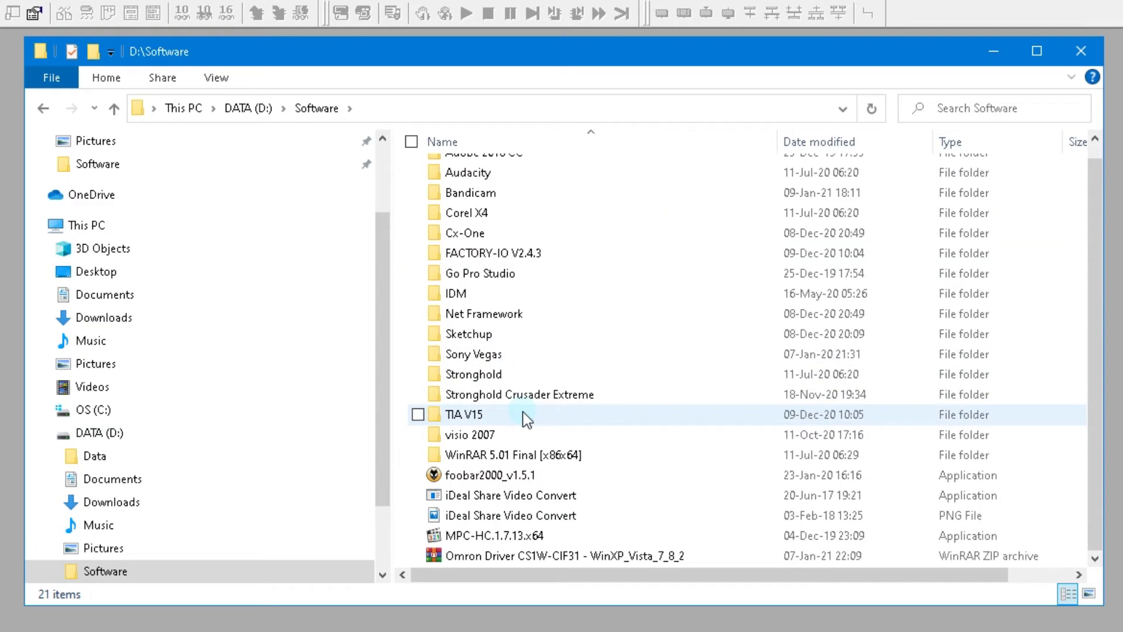
click(535, 557)
right_click(578, 558)
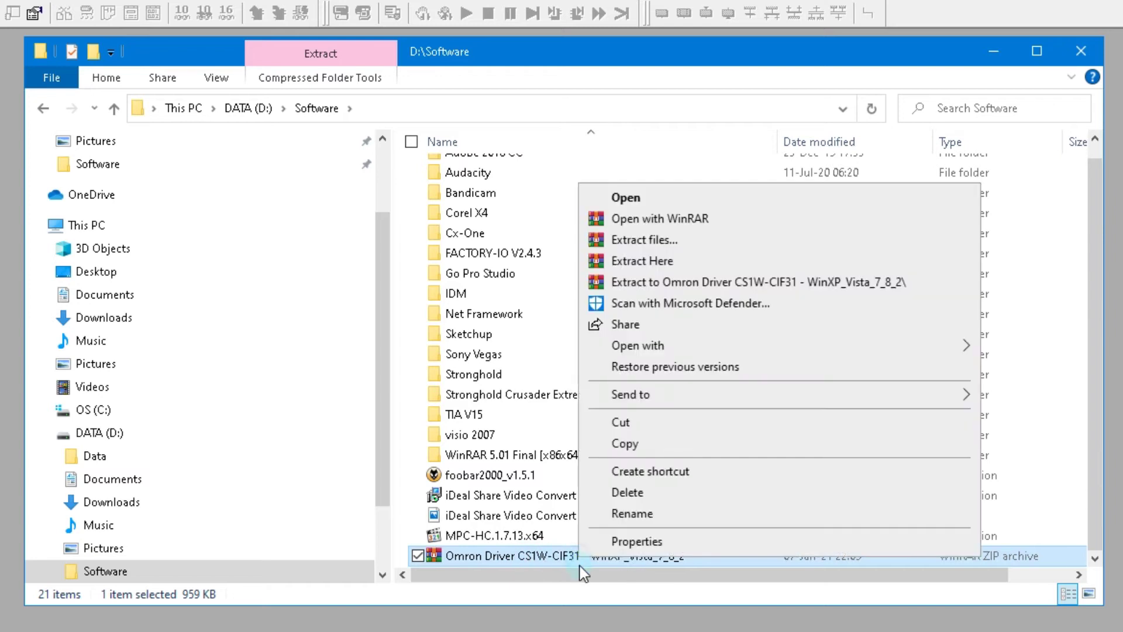
click(632, 442)
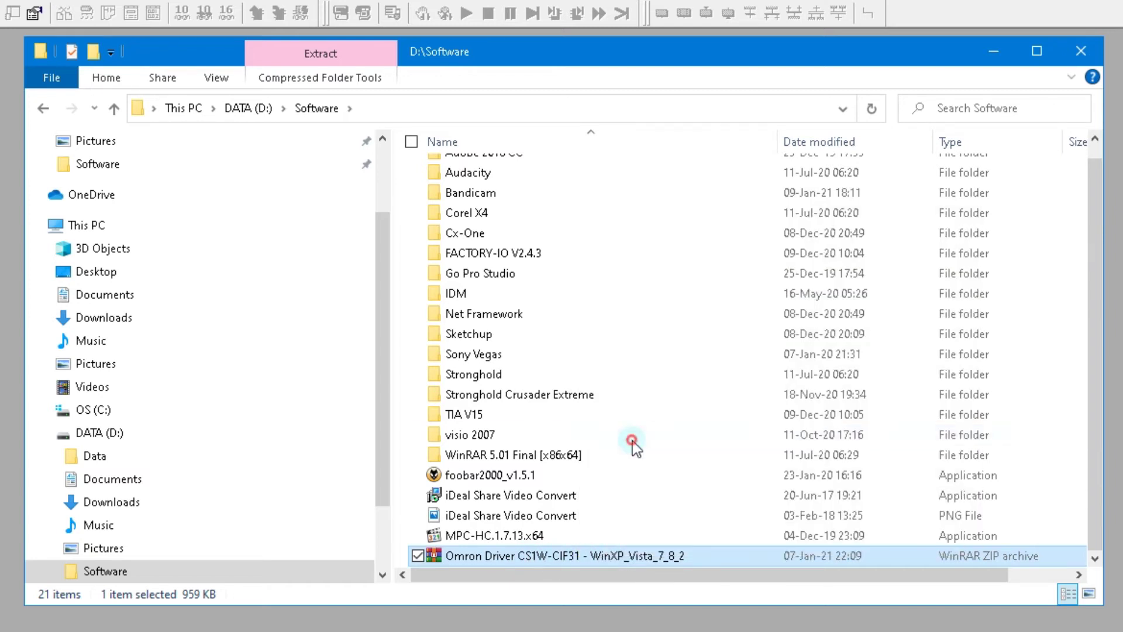
Open the folder C:\Program Files (x86)\OMRON\Drivers\USB\CS1W-CIF31.
drag(384, 421, 384, 481)
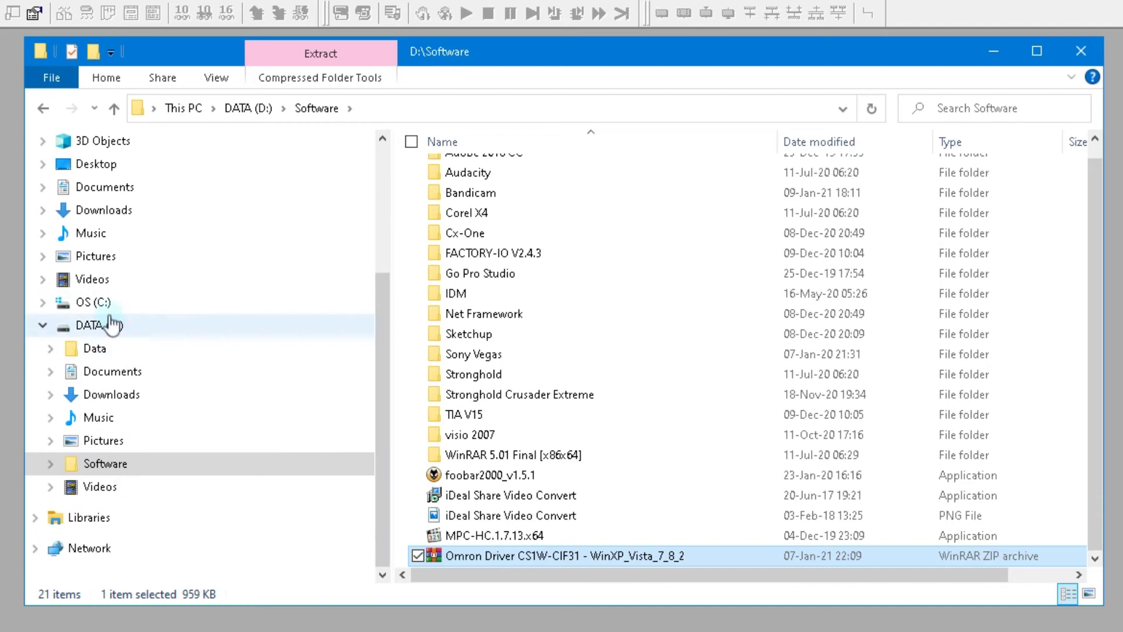
click(98, 303)
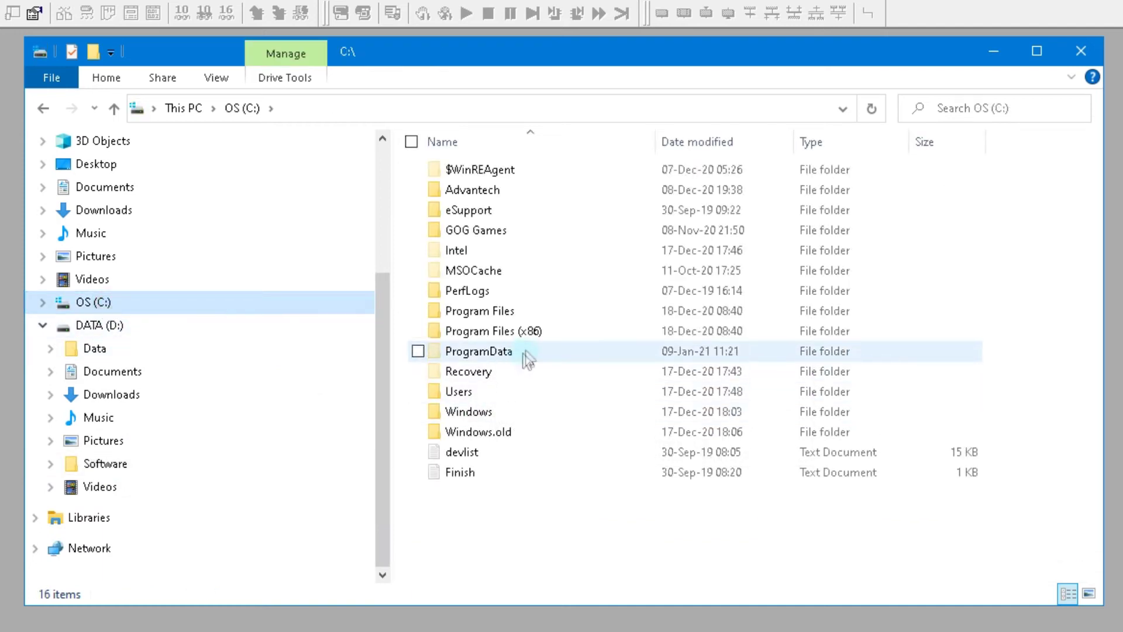
double_click(535, 331)
scroll(528, 445, down, 1)
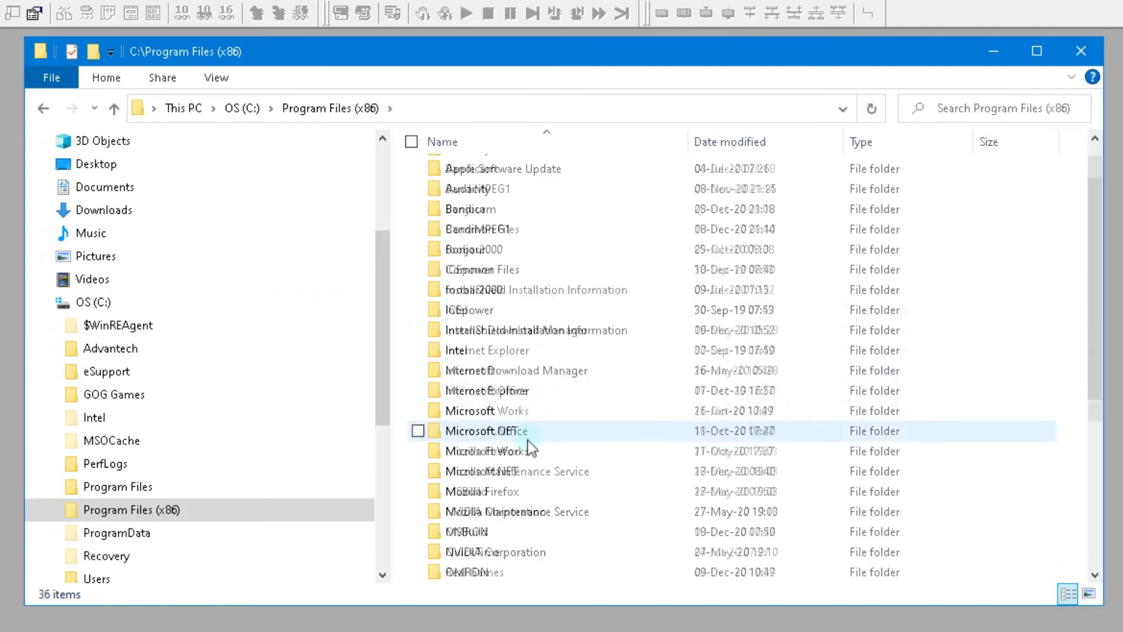
scroll(528, 446, down, 3)
double_click(474, 329)
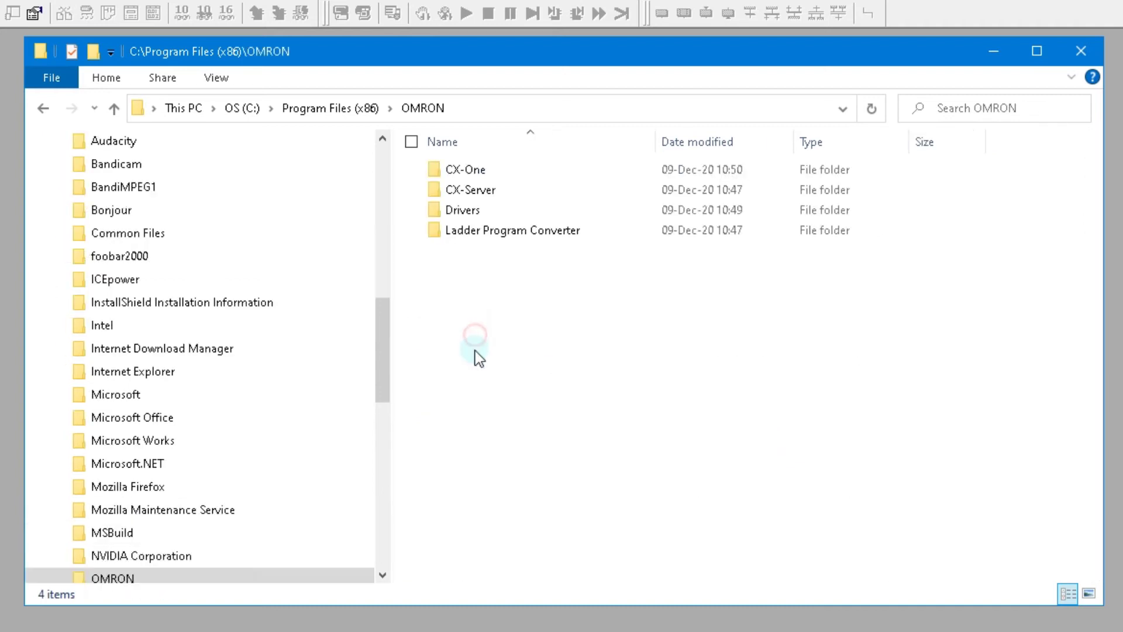
double_click(473, 210)
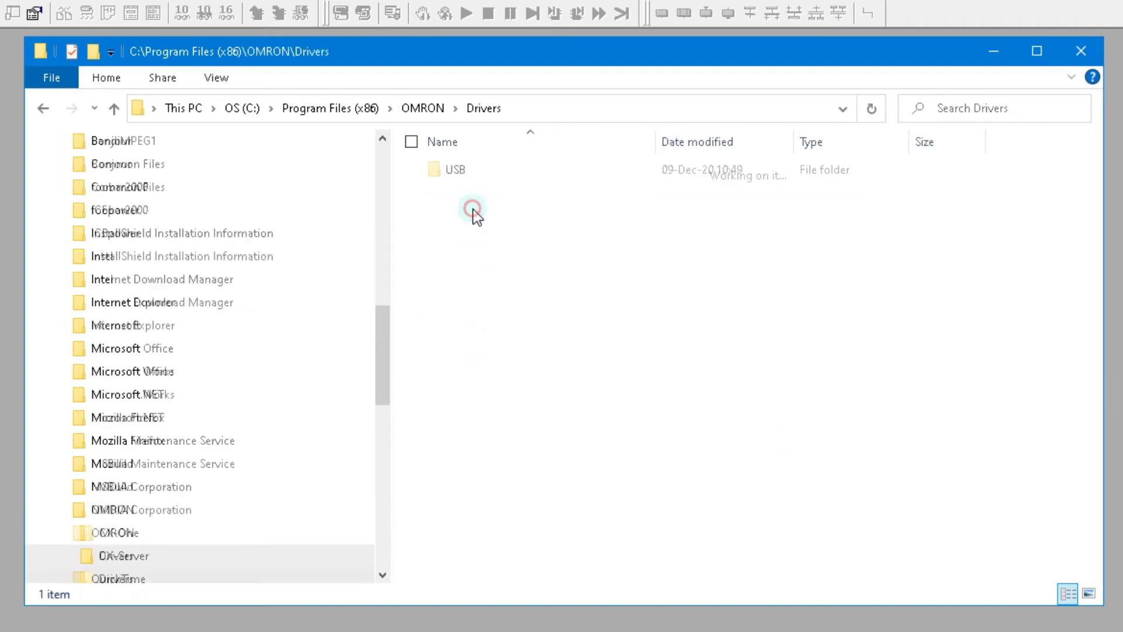
double_click(479, 171)
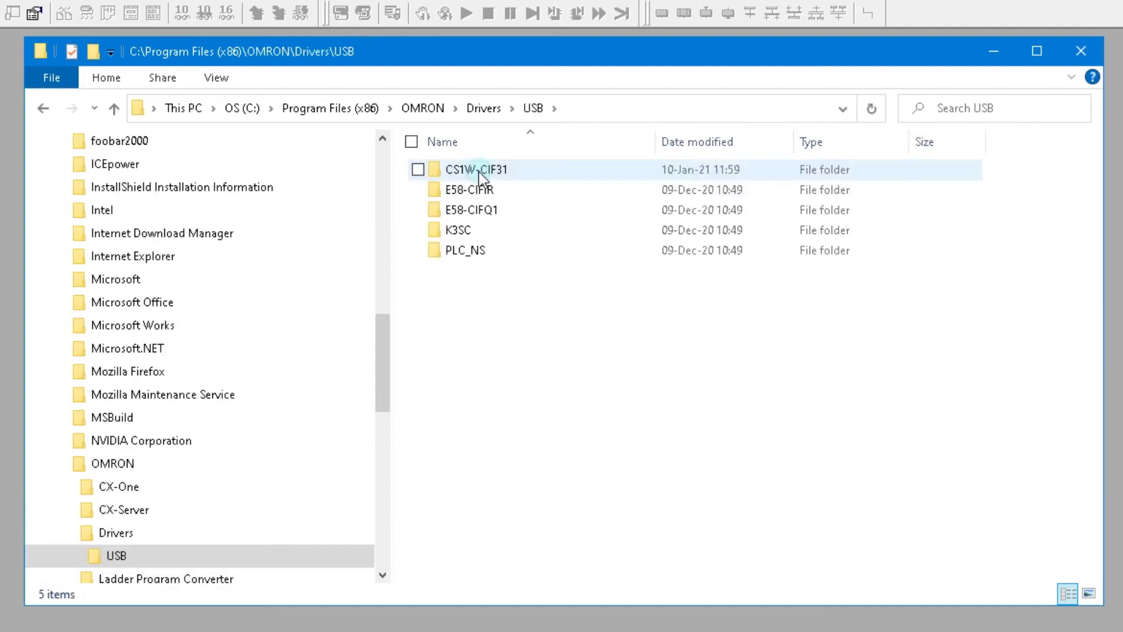
double_click(517, 174)
Paste the copied Omron driver archive into the CS1W-CIF31 folder.
right_click(457, 416)
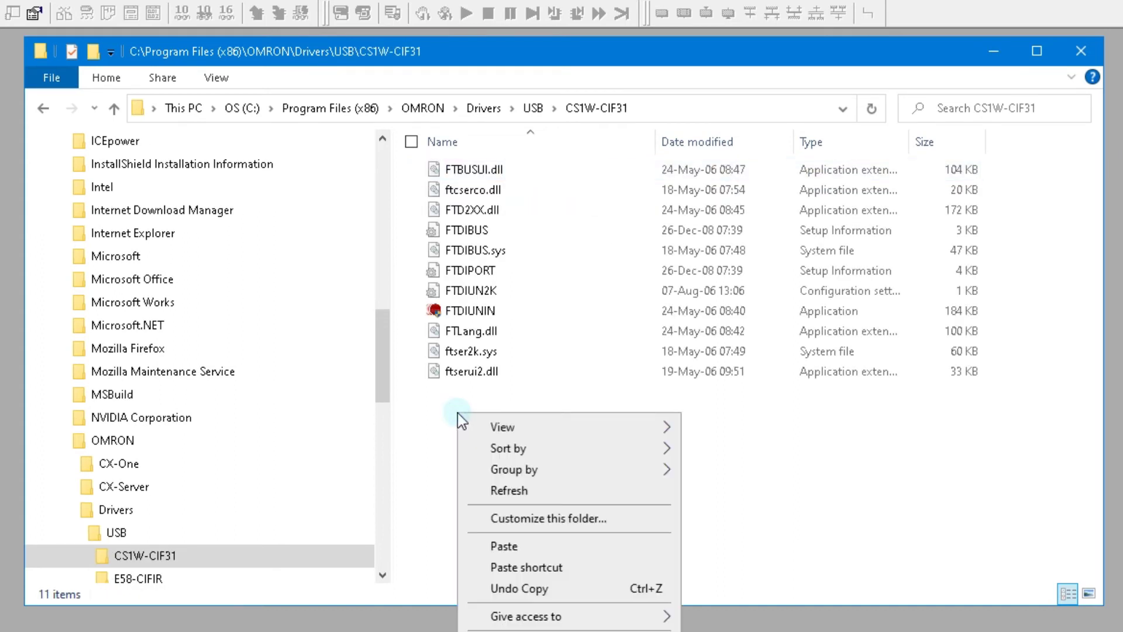
click(504, 547)
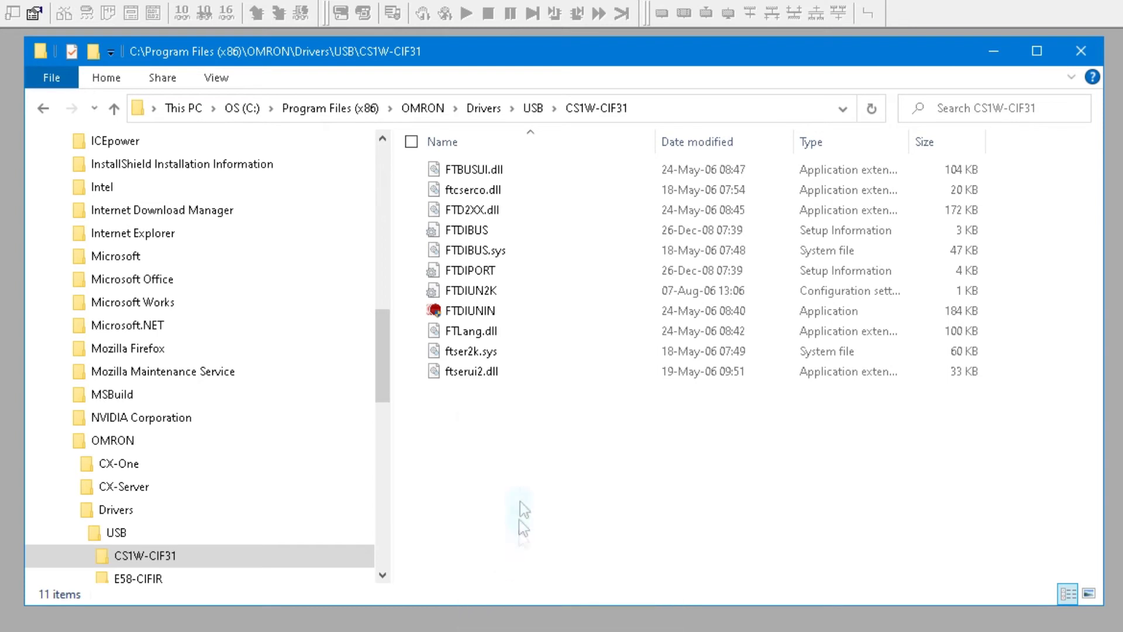
click(639, 204)
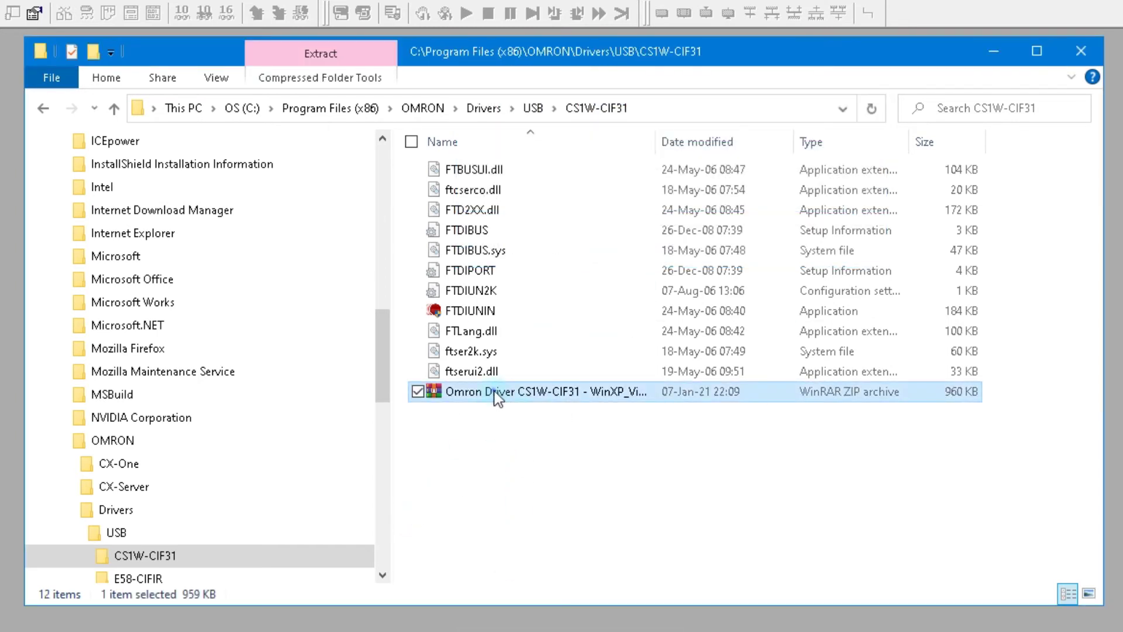
Extract the Omron driver archive directly into the CS1W-CIF31 folder and check the contents of the WinXP_Vista_7_8 folder.
right_click(495, 392)
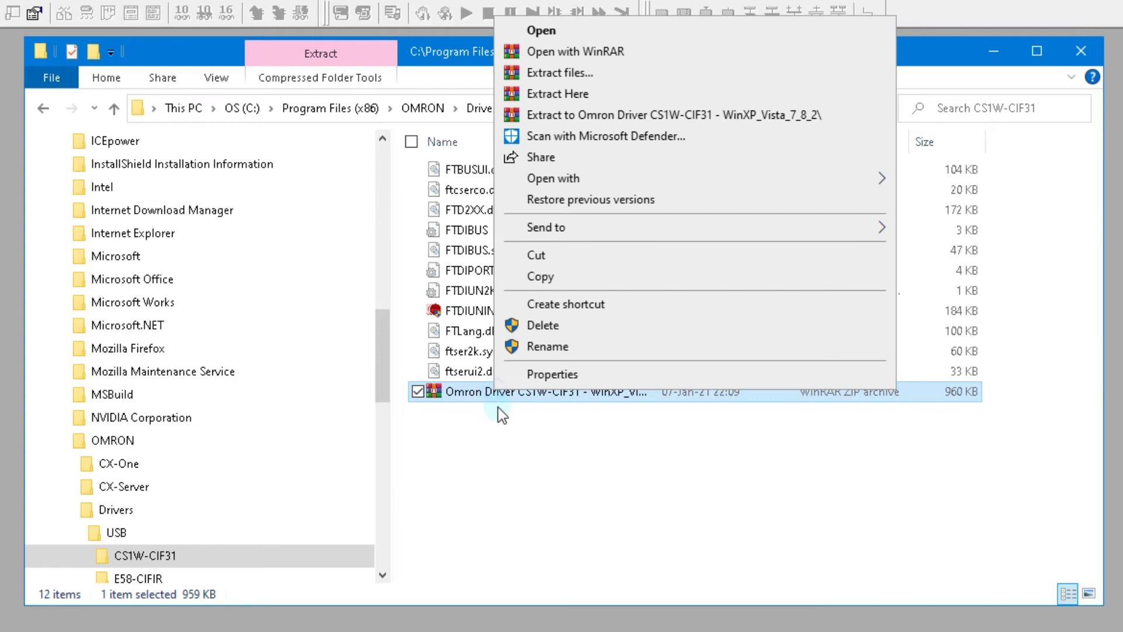
click(573, 95)
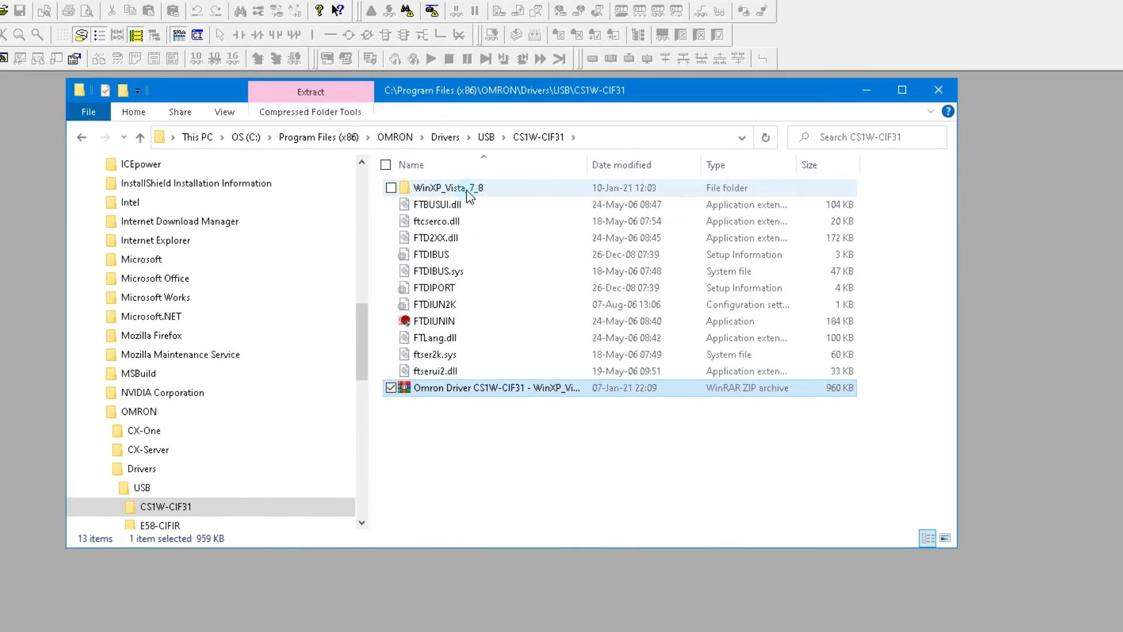
double_click(468, 193)
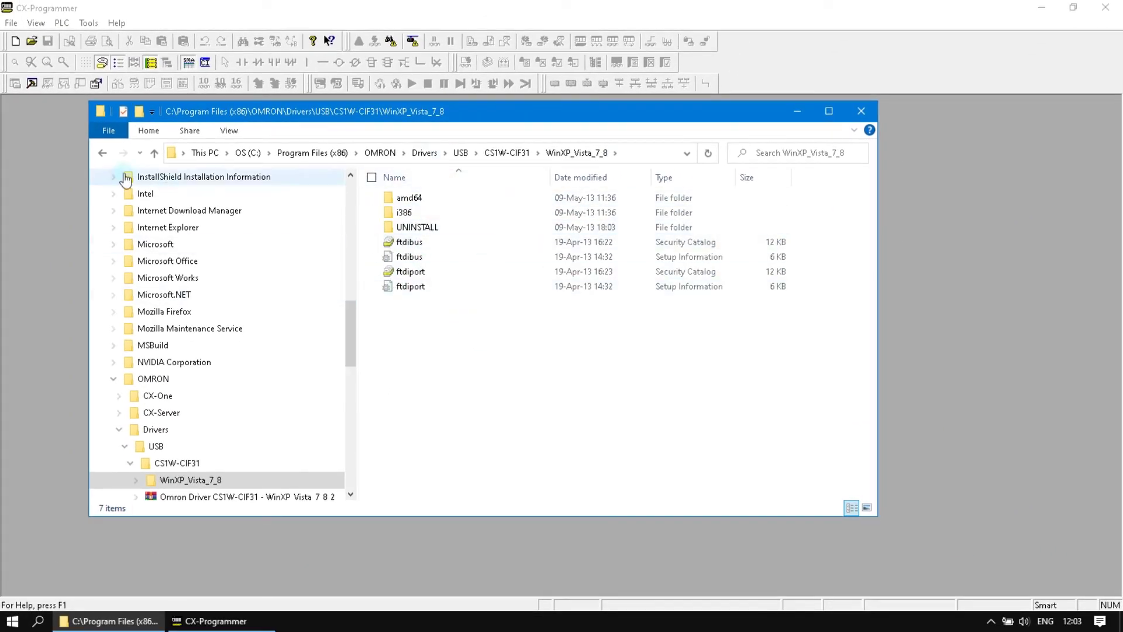
click(103, 153)
click(476, 427)
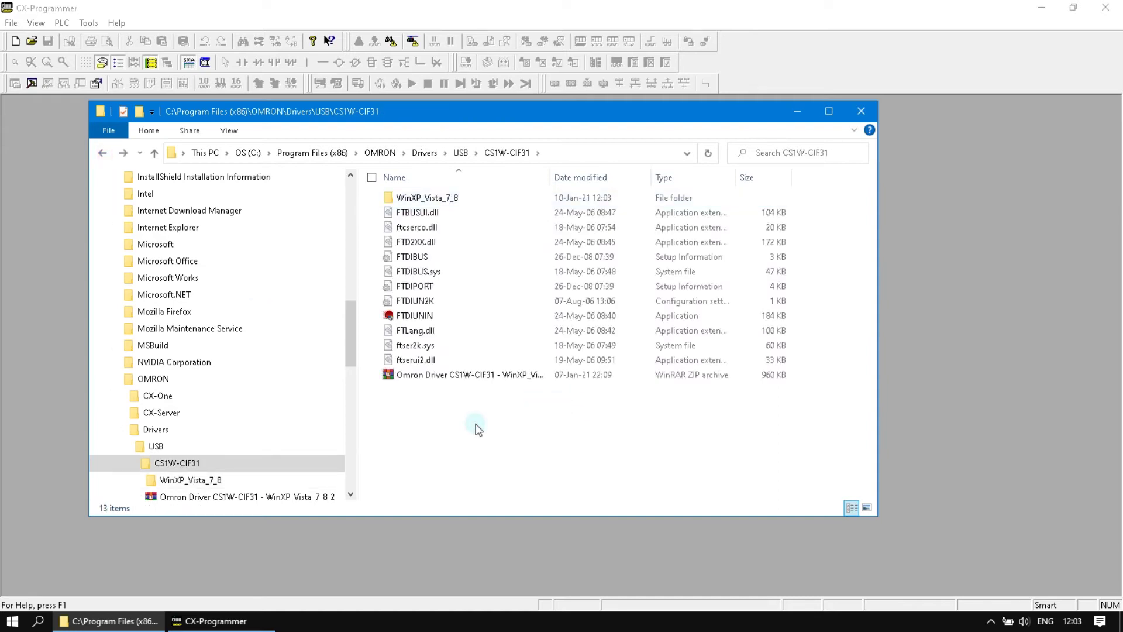
Search Windows for "device" and open Device Manager.
key(super)
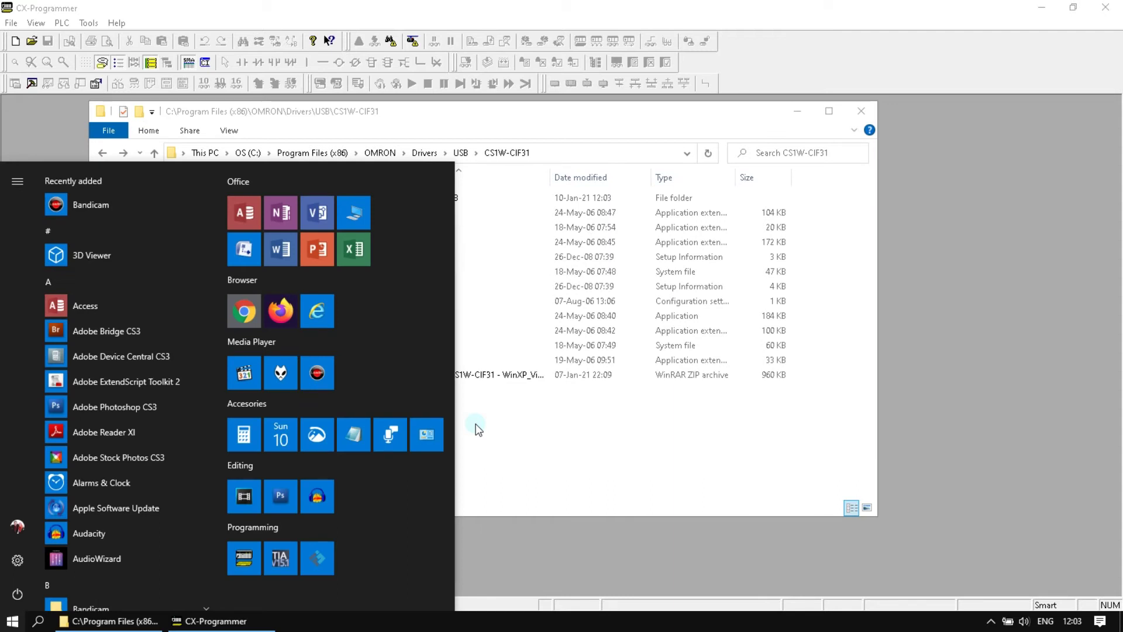
text(device)
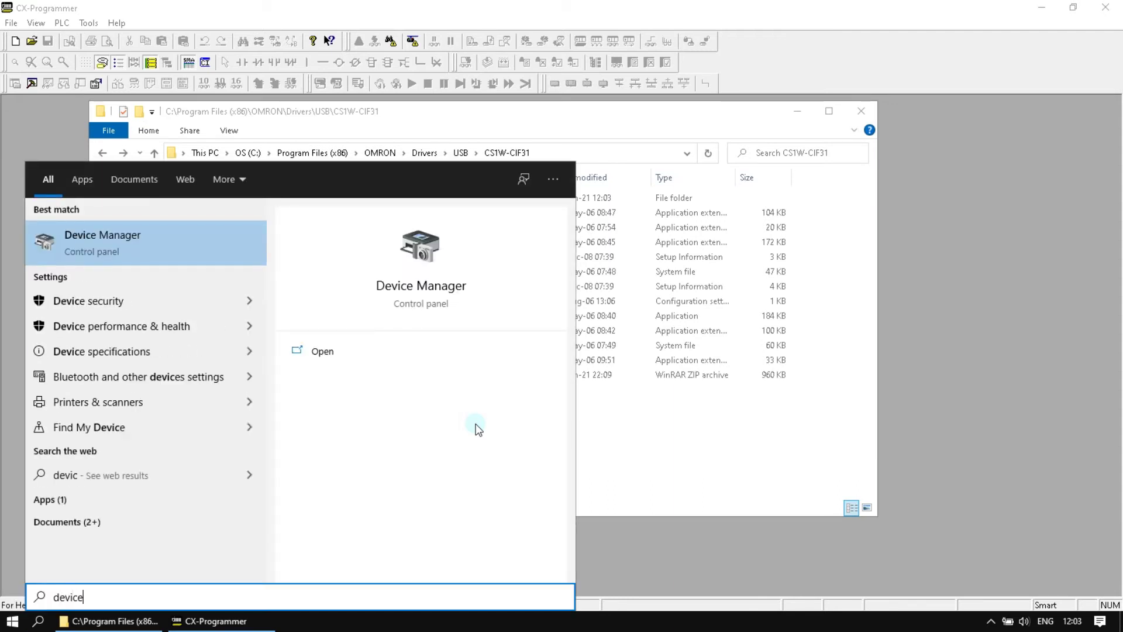
click(128, 250)
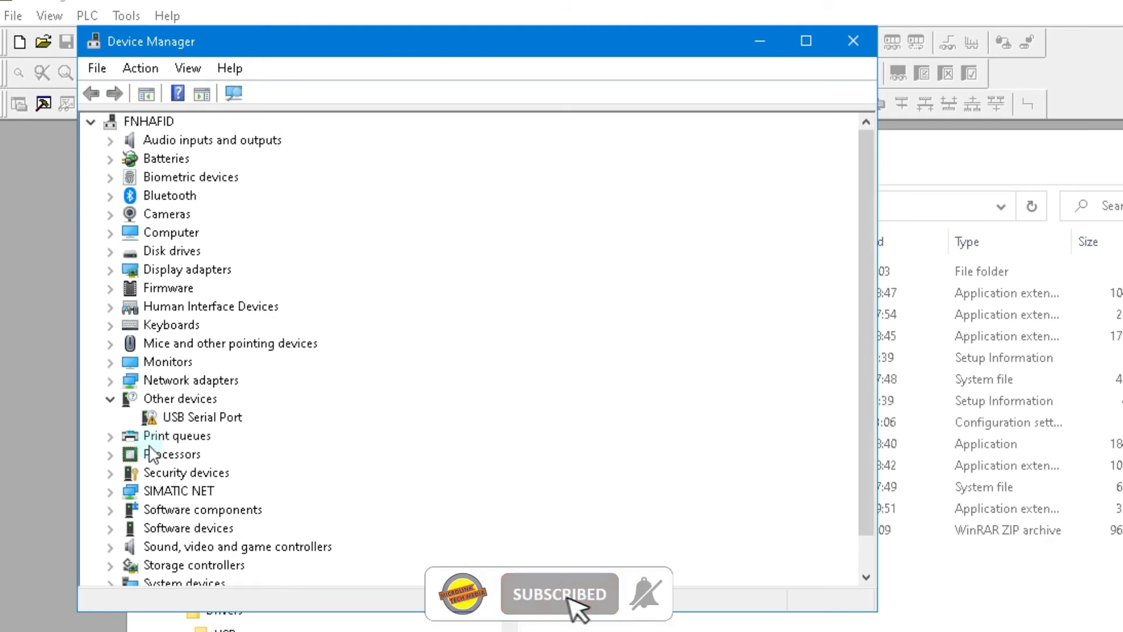
Update the USB Serial Port driver manually from C:\Program Files (x86)\OMRON\Drivers\USB\CS1W-CIF31, including subfolders.
right_click(193, 418)
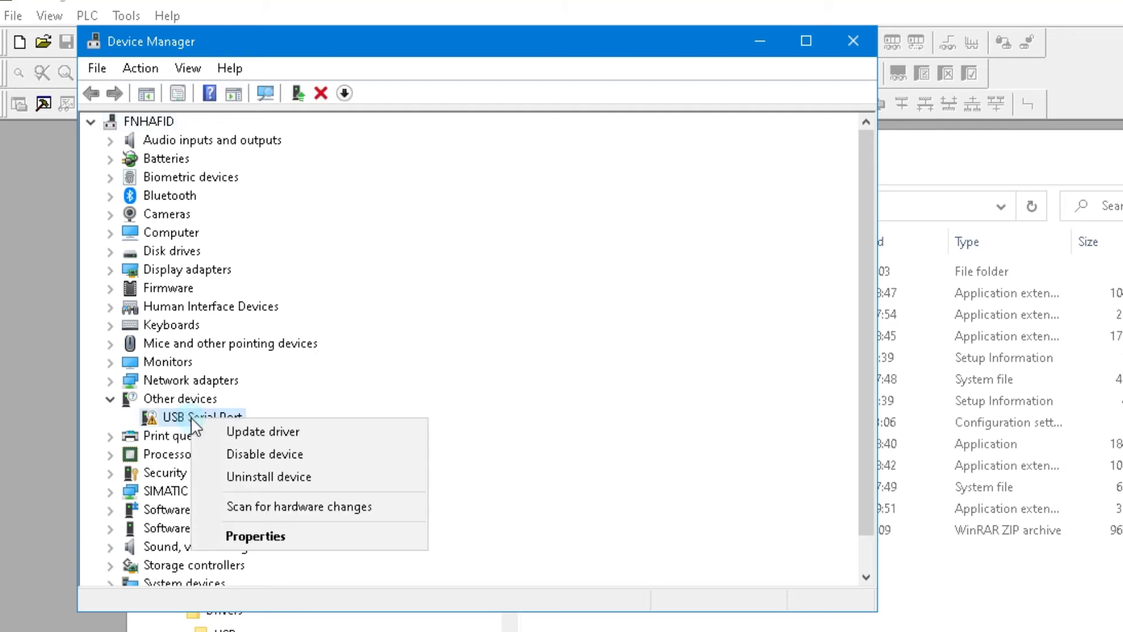
click(301, 437)
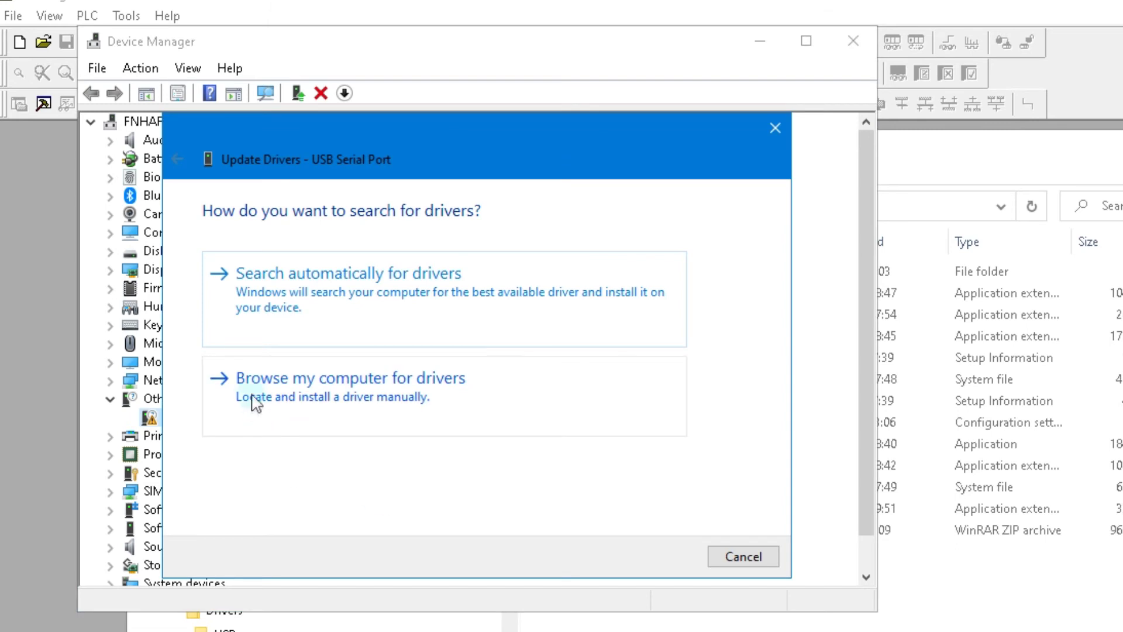
click(490, 395)
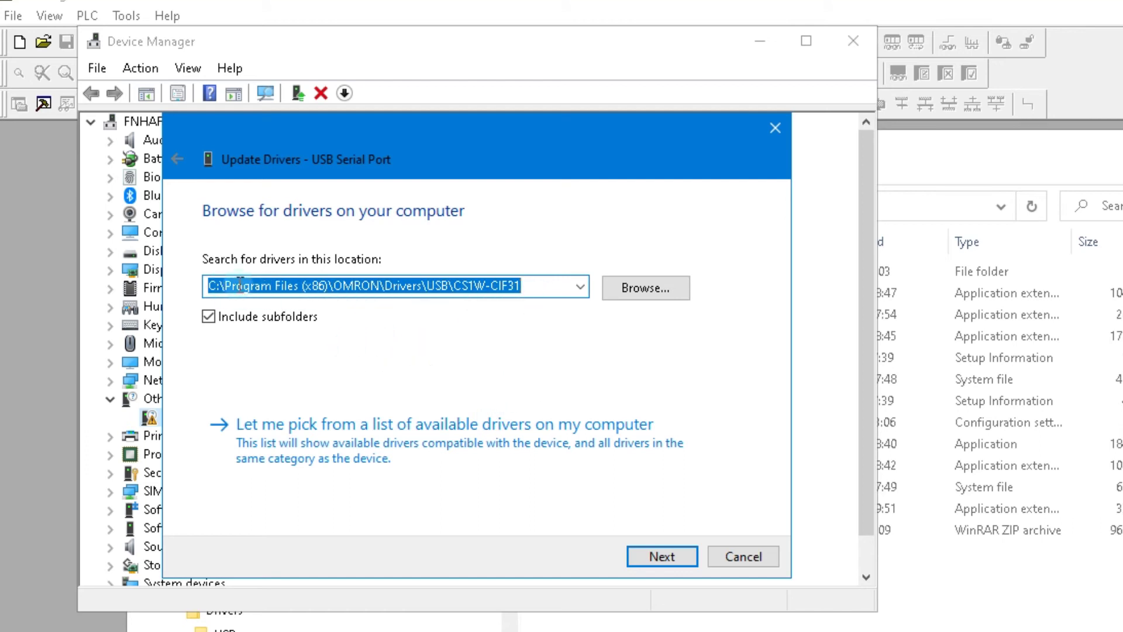
click(530, 285)
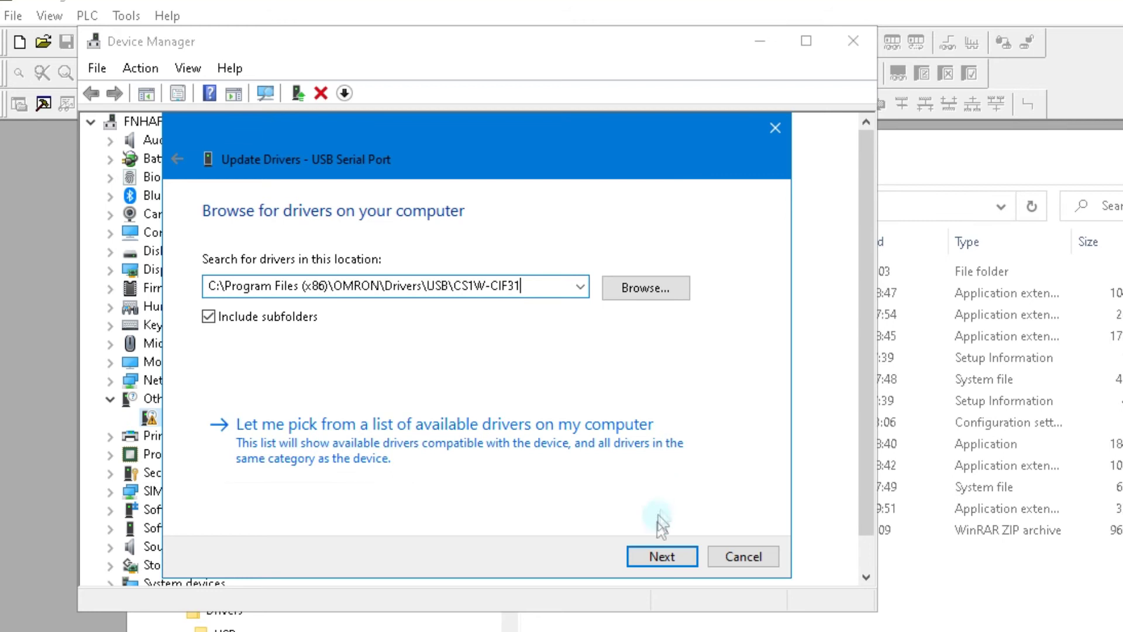
click(666, 557)
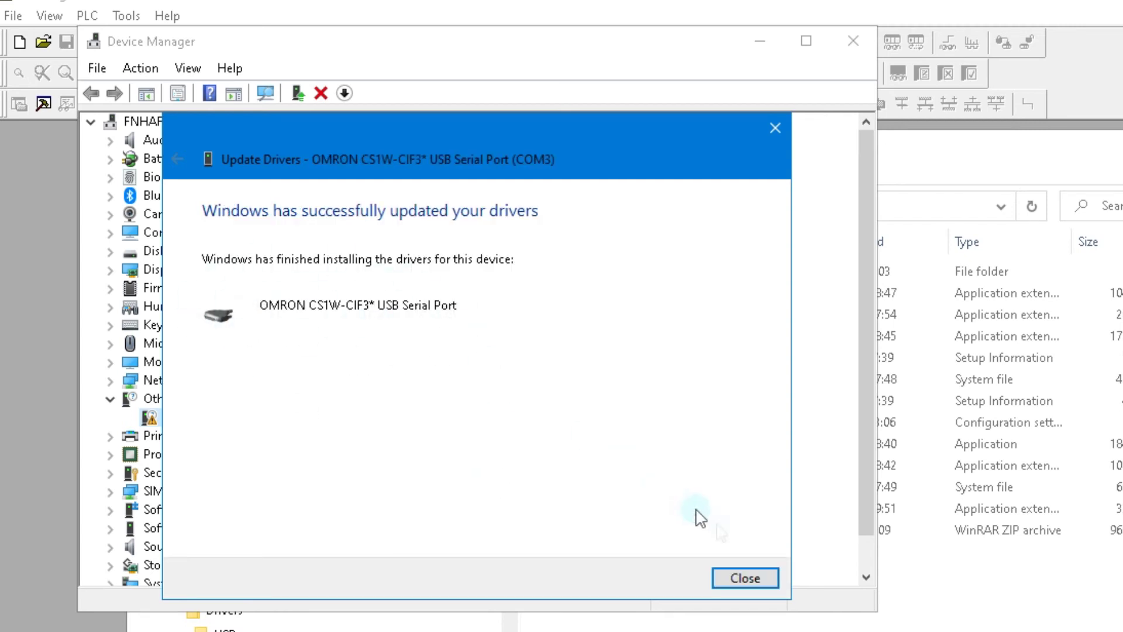
click(748, 588)
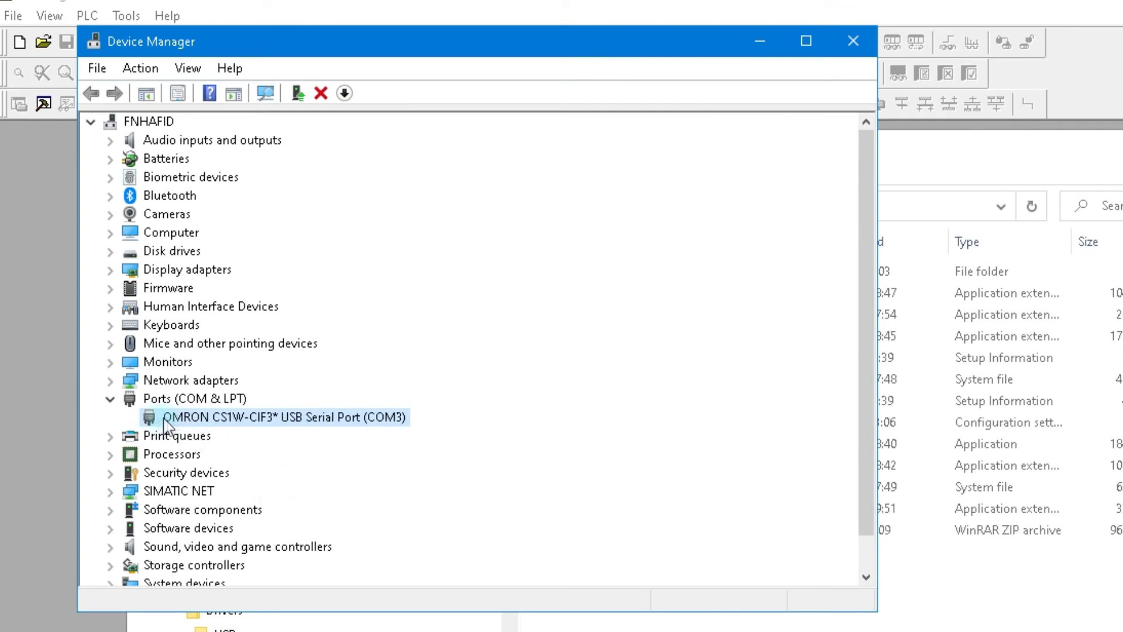
Check which COM port the OMRON CS1W-CIF3* USB Serial Port uses under Ports (COM & LPT).
right_click(322, 416)
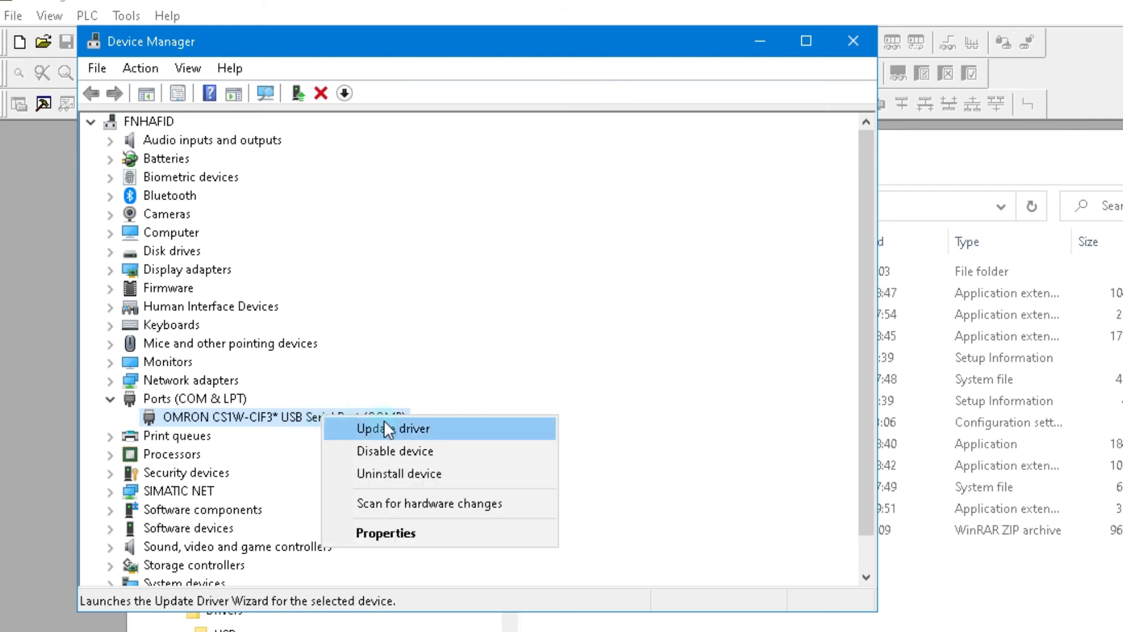
click(287, 426)
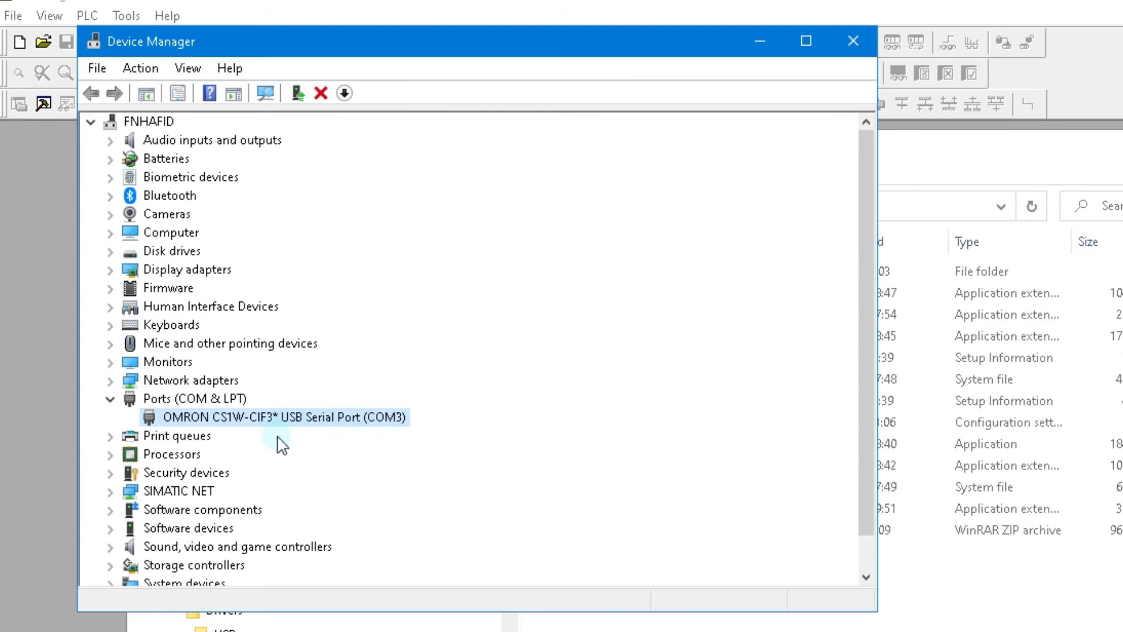
click(275, 417)
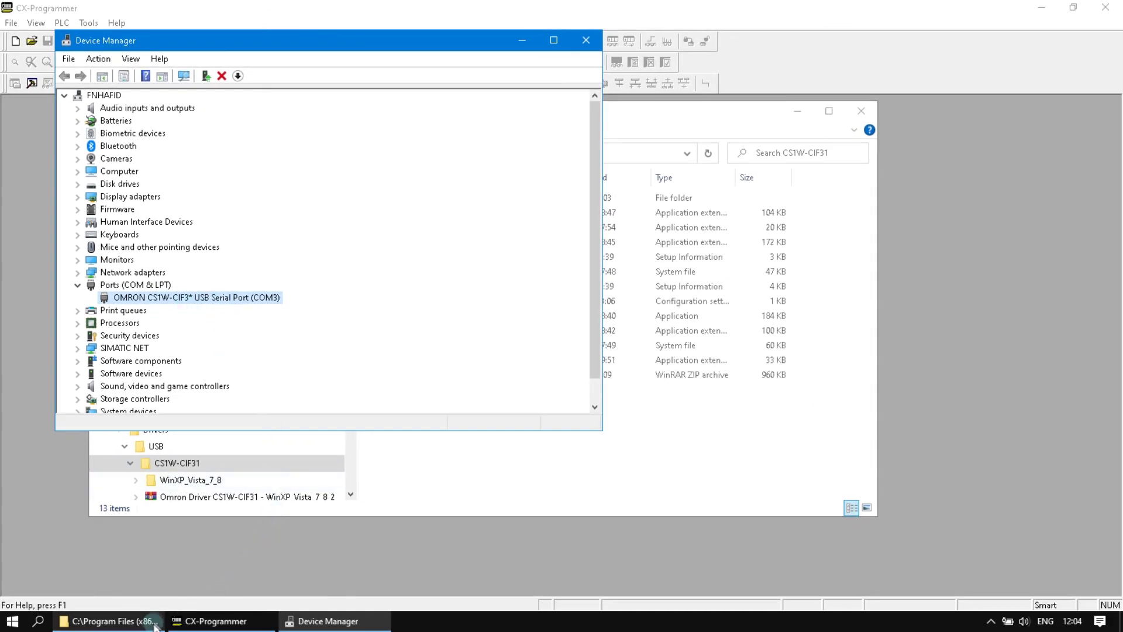
Switch to CX-Programmer and set up a Direct Online serial connection on COM3.
click(234, 623)
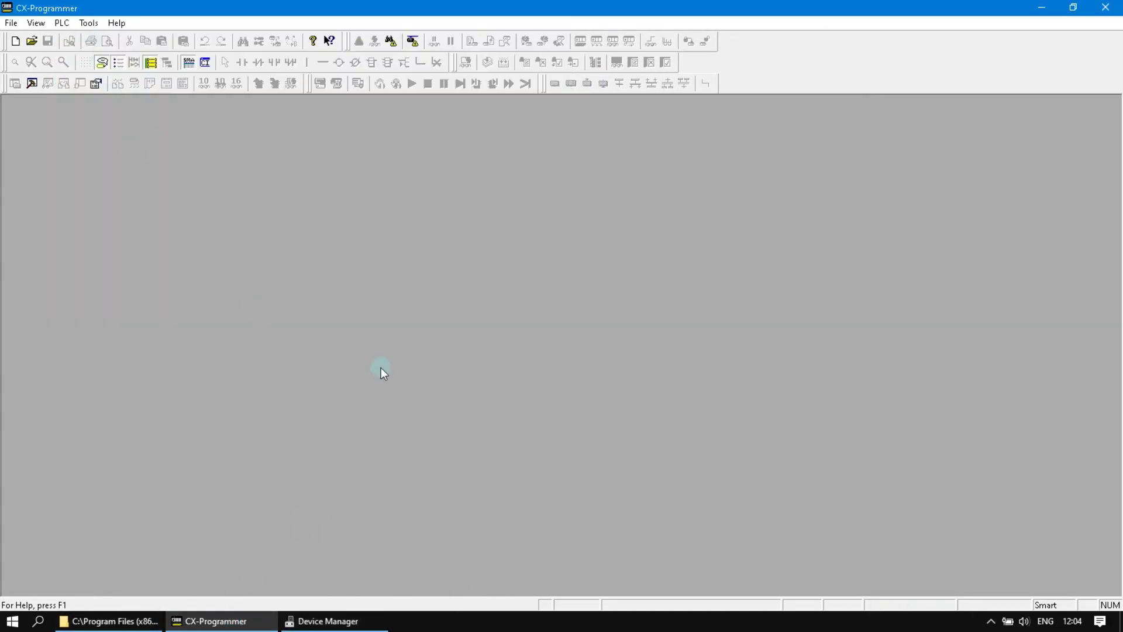
click(72, 24)
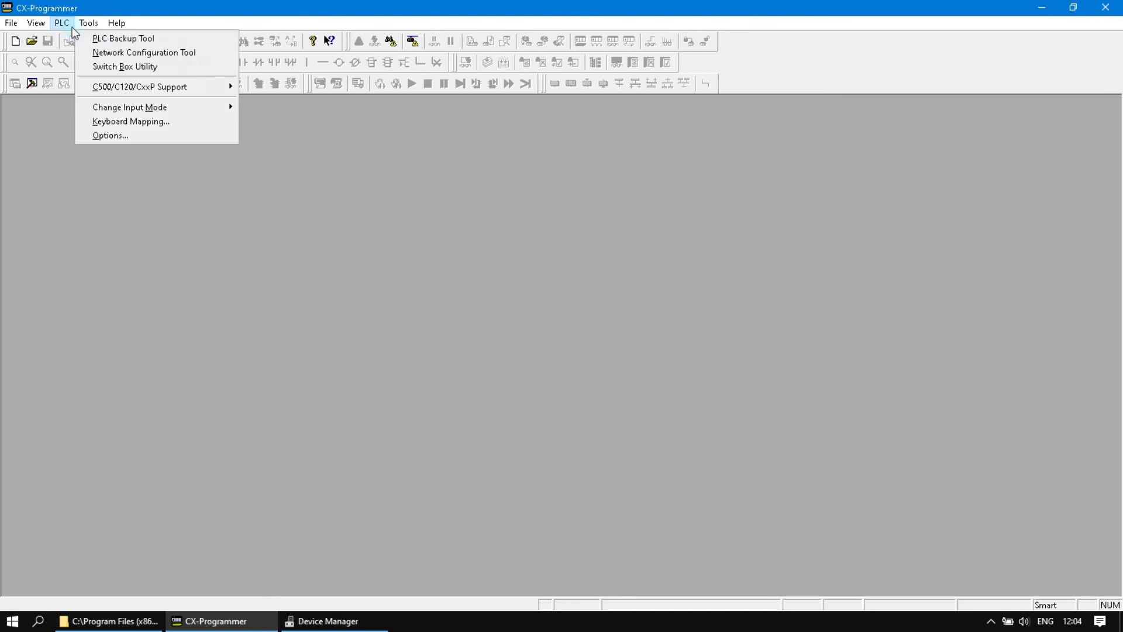
mouse_move(88, 38)
click(184, 38)
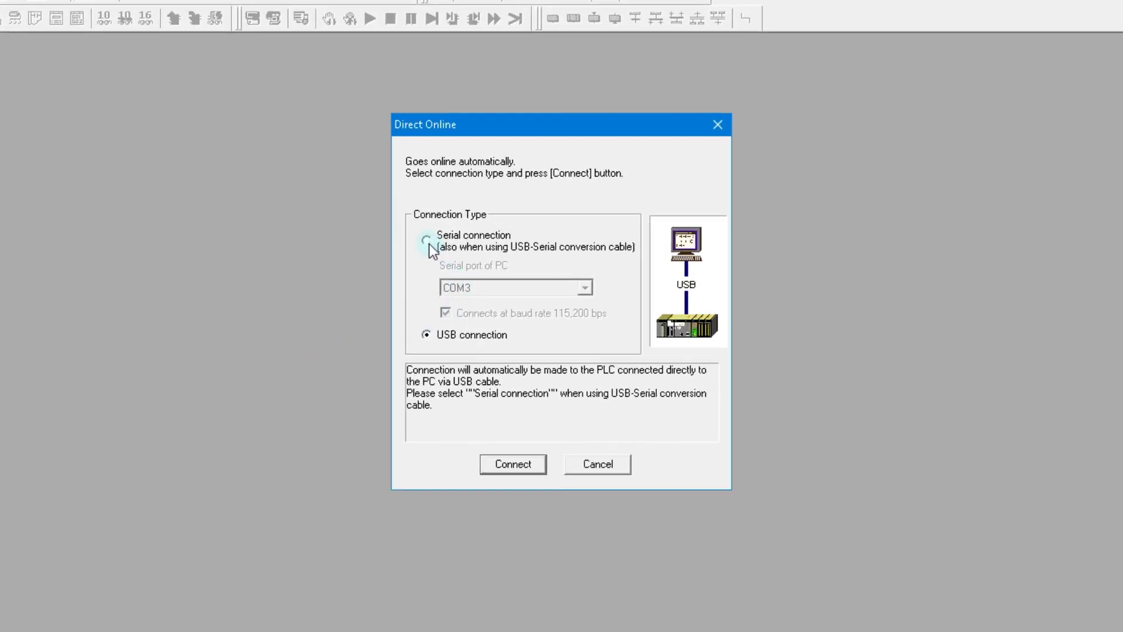
click(427, 241)
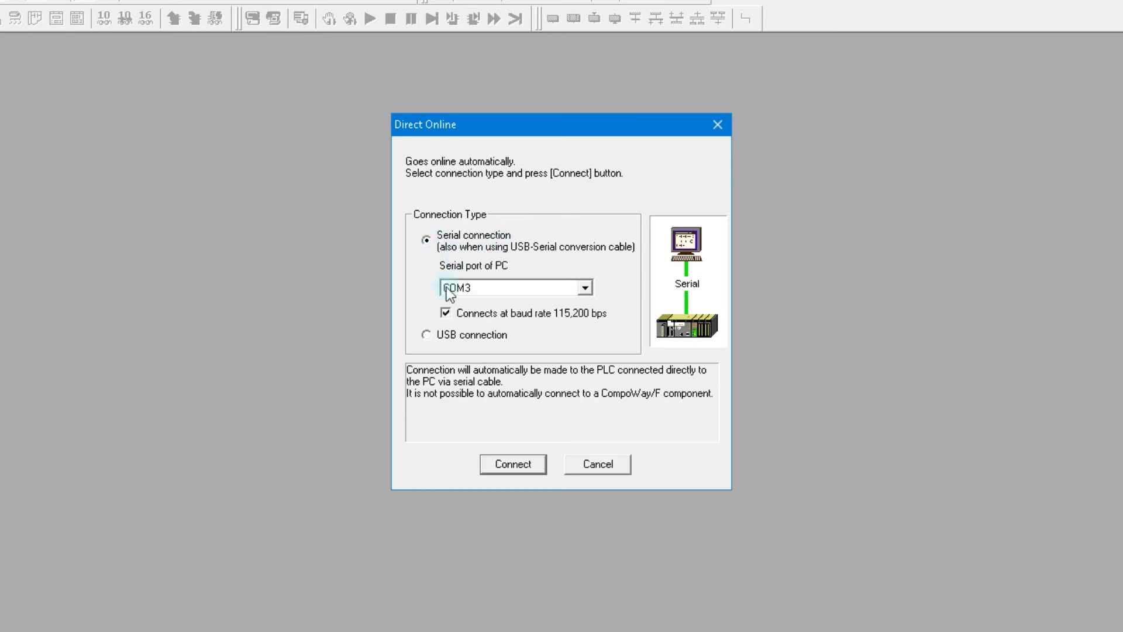
click(469, 289)
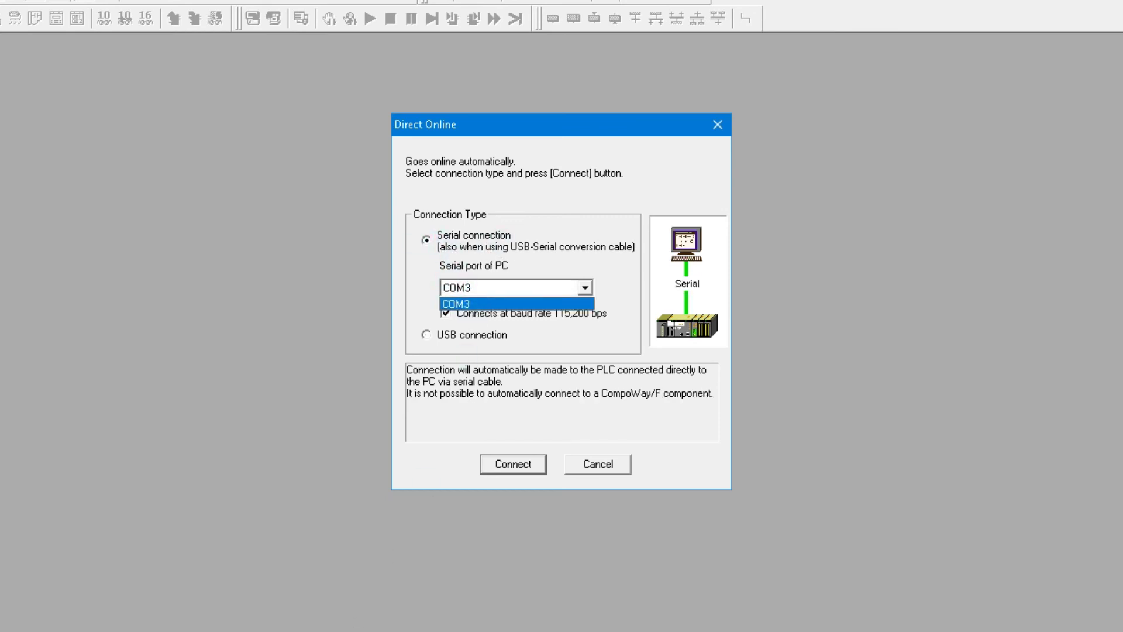
Check the selected serial port against Device Manager, connect to the PLC and upload its program.
click(120, 292)
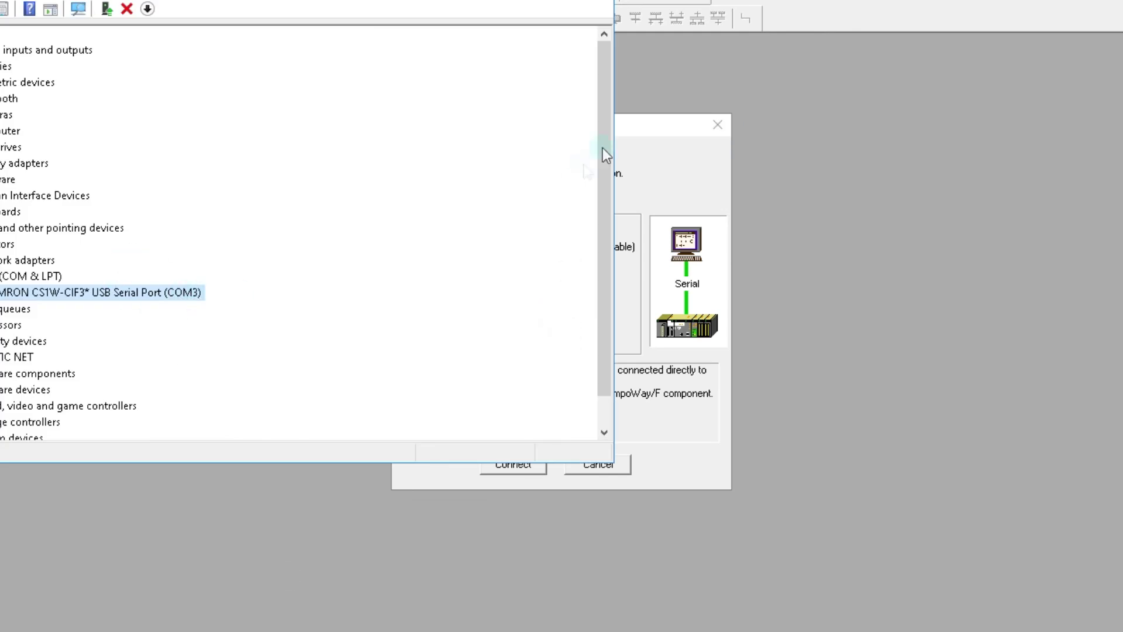
click(648, 132)
click(510, 468)
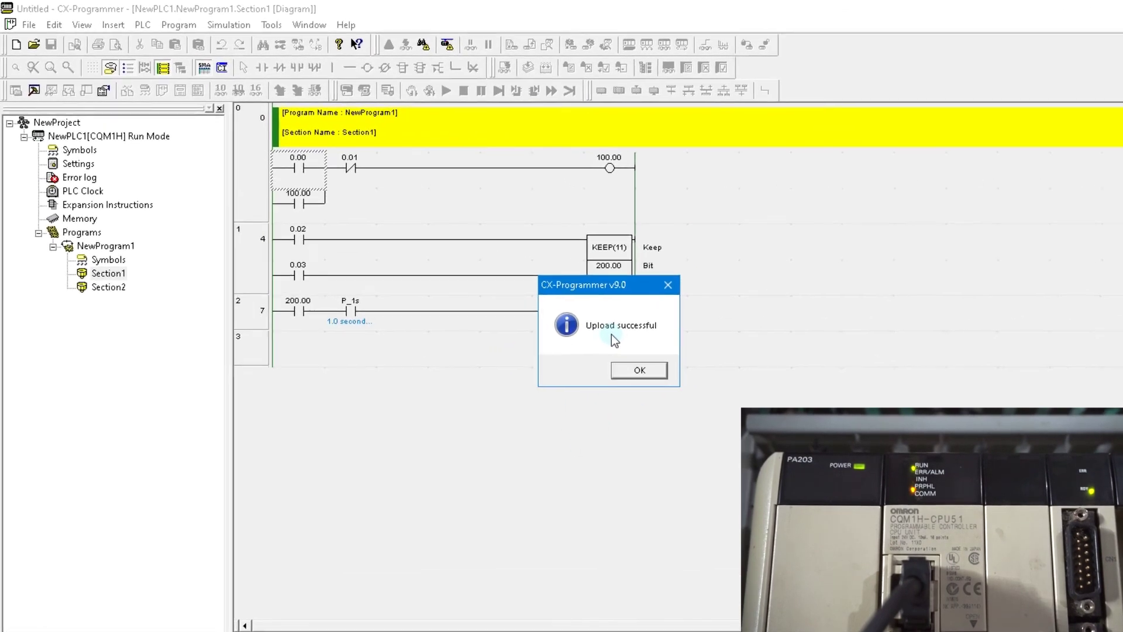
click(638, 369)
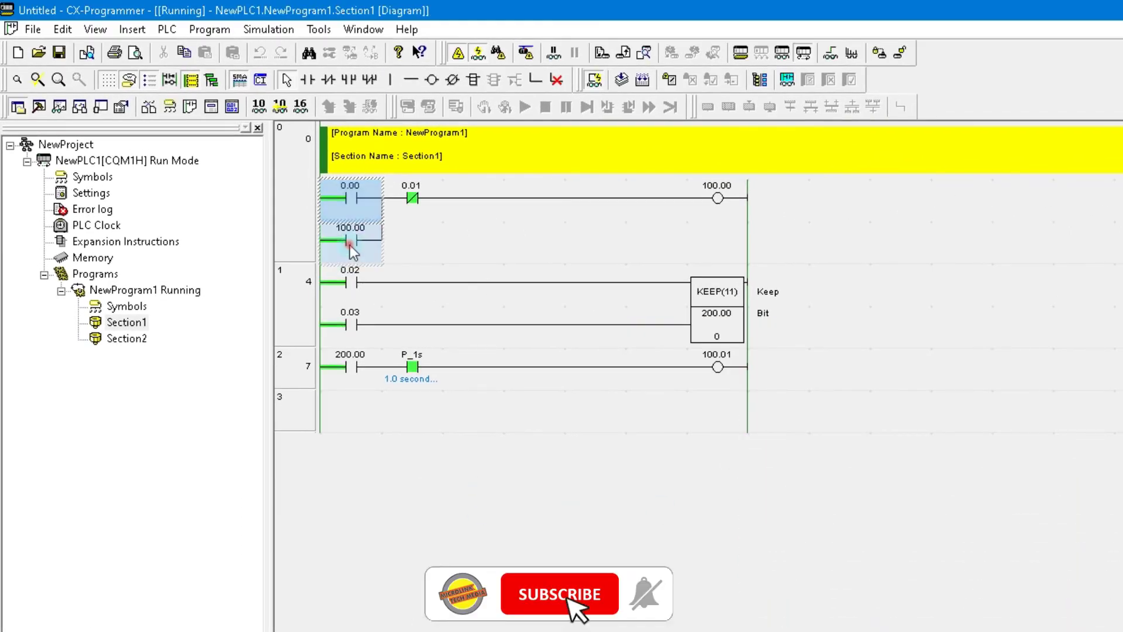
Examine the live status of the contacts, KEEP instruction and coils on the rungs of Section1.
click(350, 245)
click(351, 370)
click(471, 370)
click(624, 379)
click(779, 372)
click(718, 370)
click(708, 296)
click(499, 300)
click(407, 331)
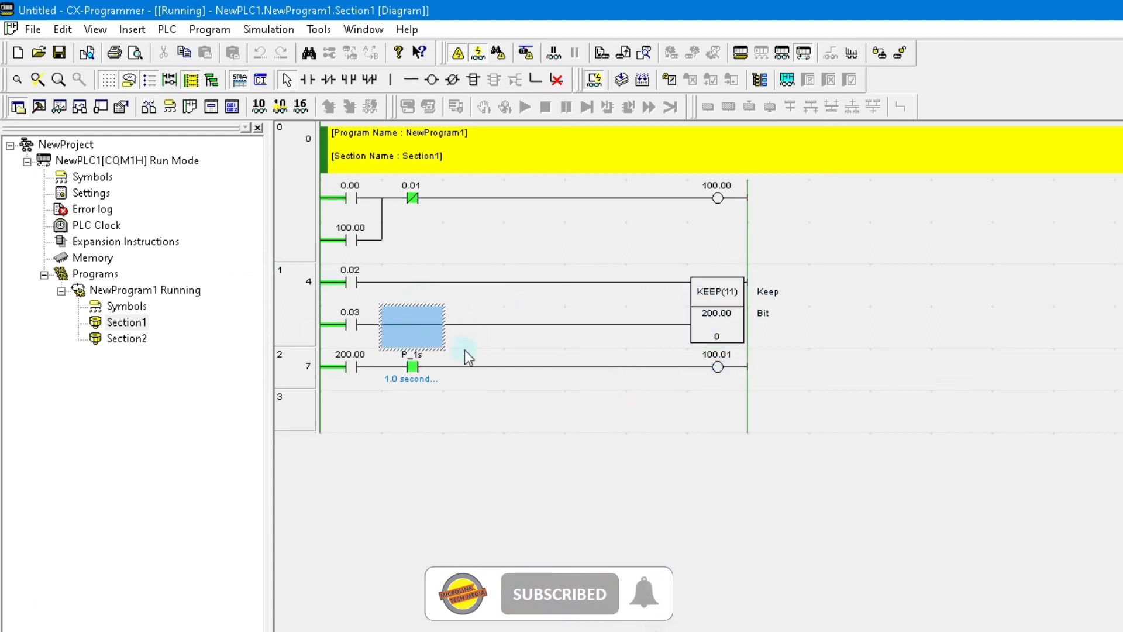